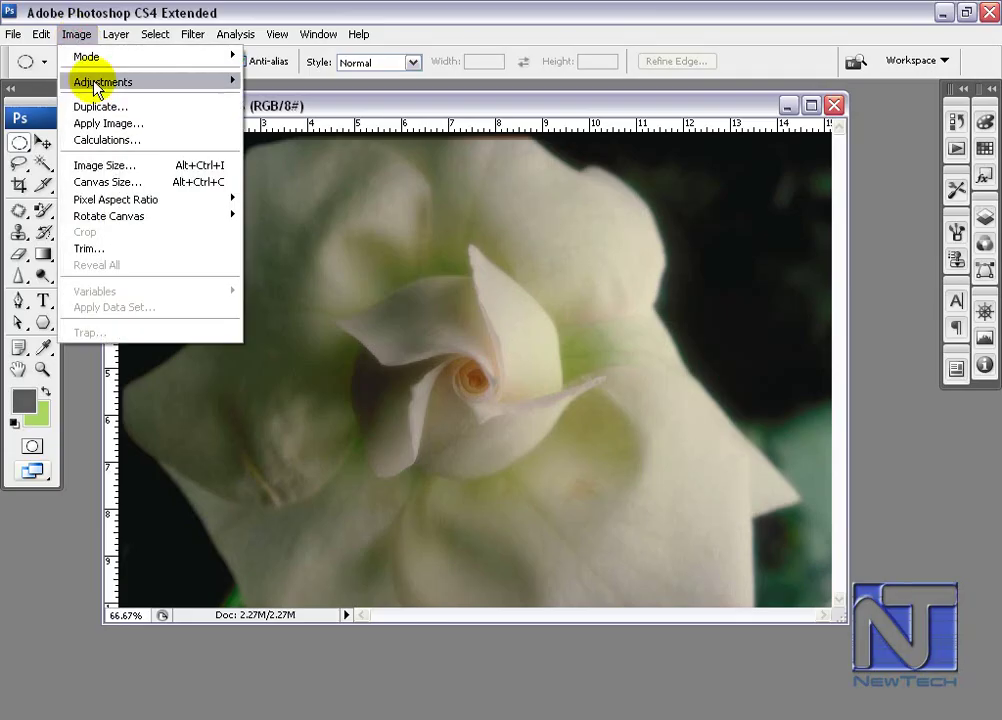
# Step: Open Image > Adjustments > Variations on the rose photo
pyautogui.click(97, 84)
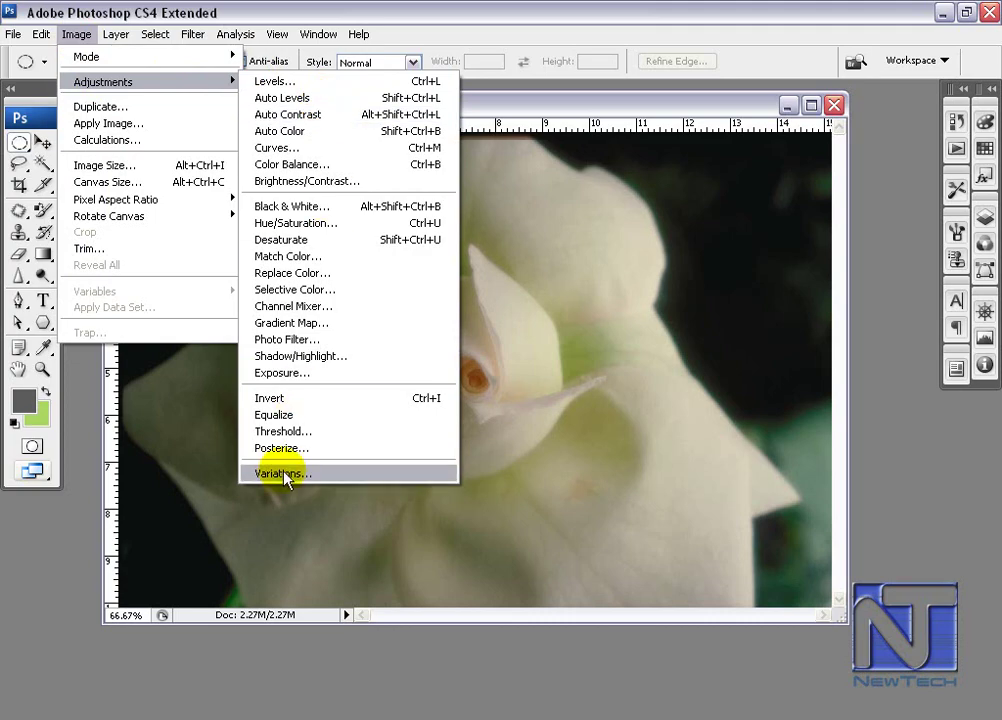
pyautogui.click(285, 476)
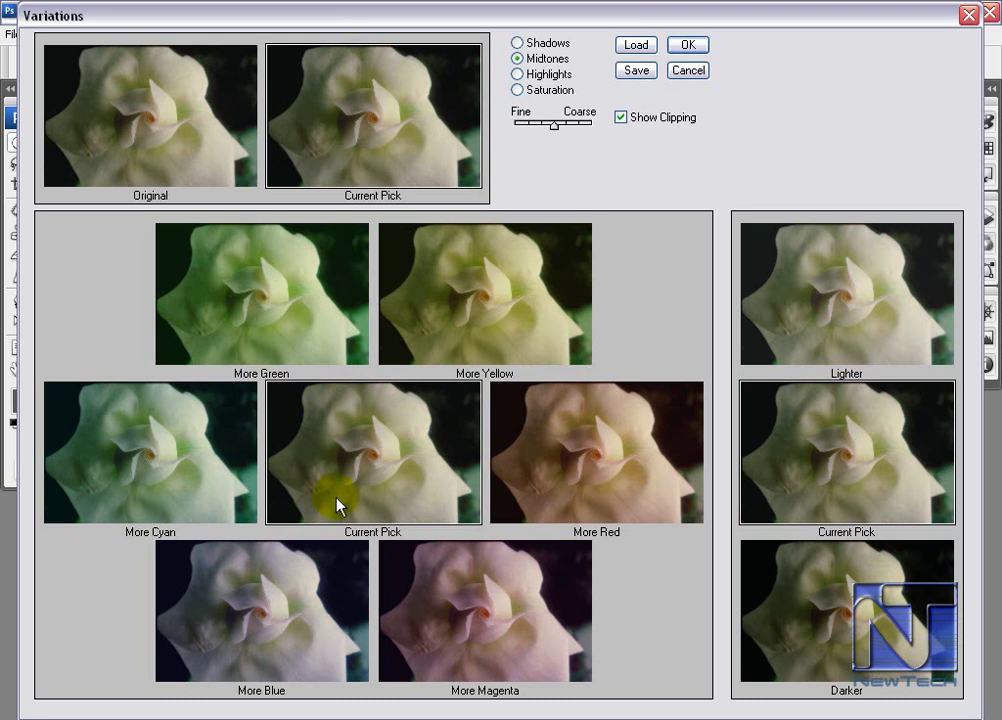
# Step: Tint the midtones with More Green twice, More Cyan once, then Lighter
pyautogui.click(433, 292)
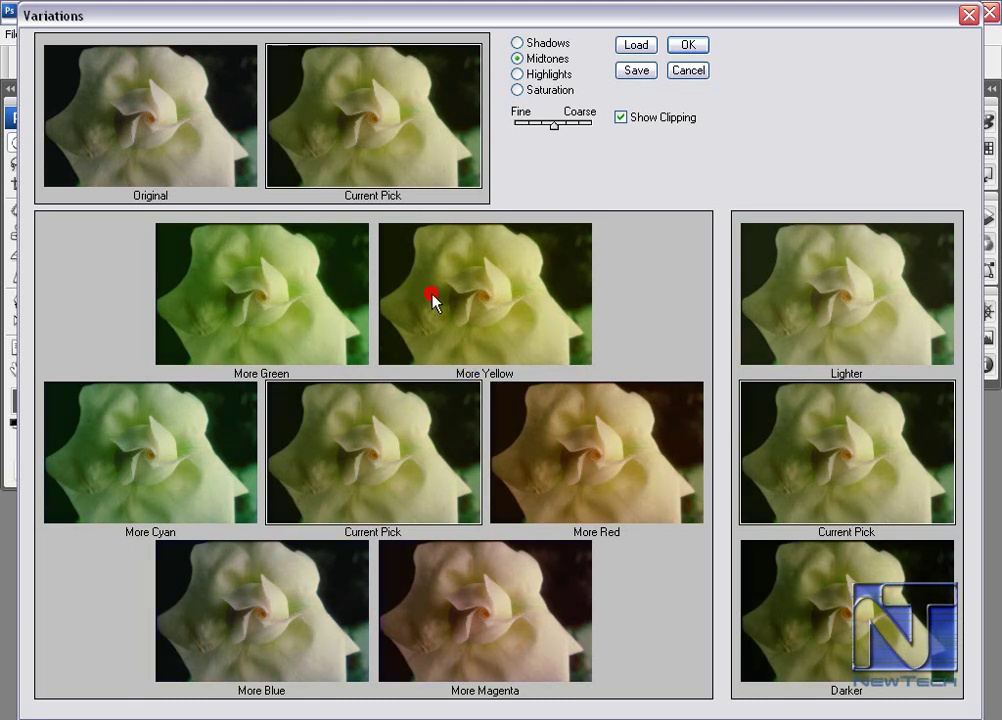
pyautogui.click(266, 291)
pyautogui.click(183, 423)
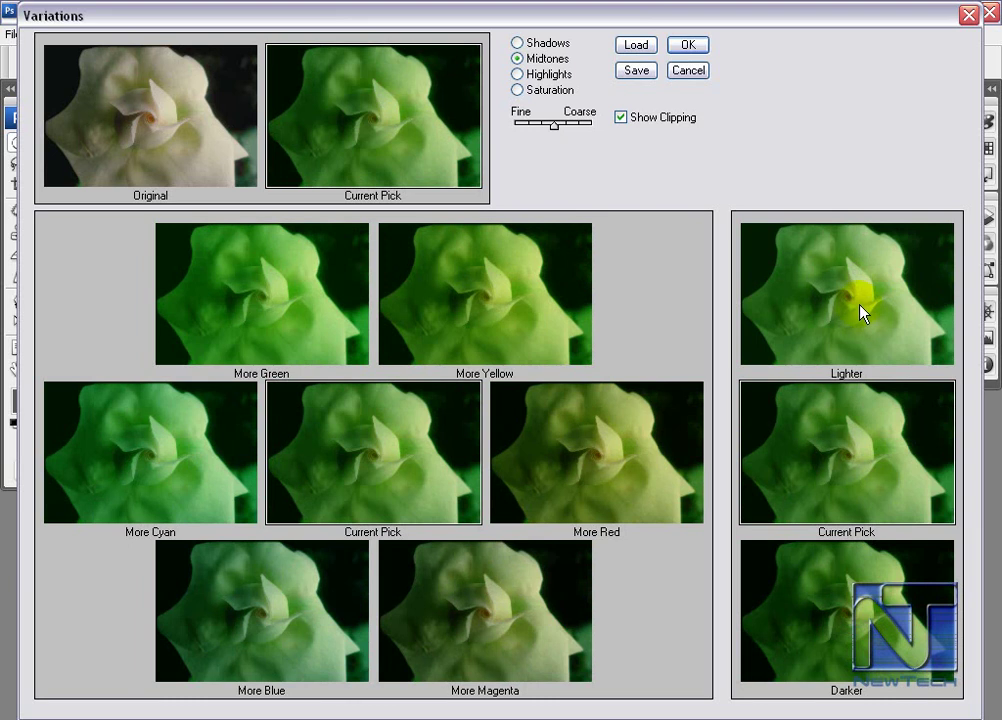
pyautogui.click(860, 301)
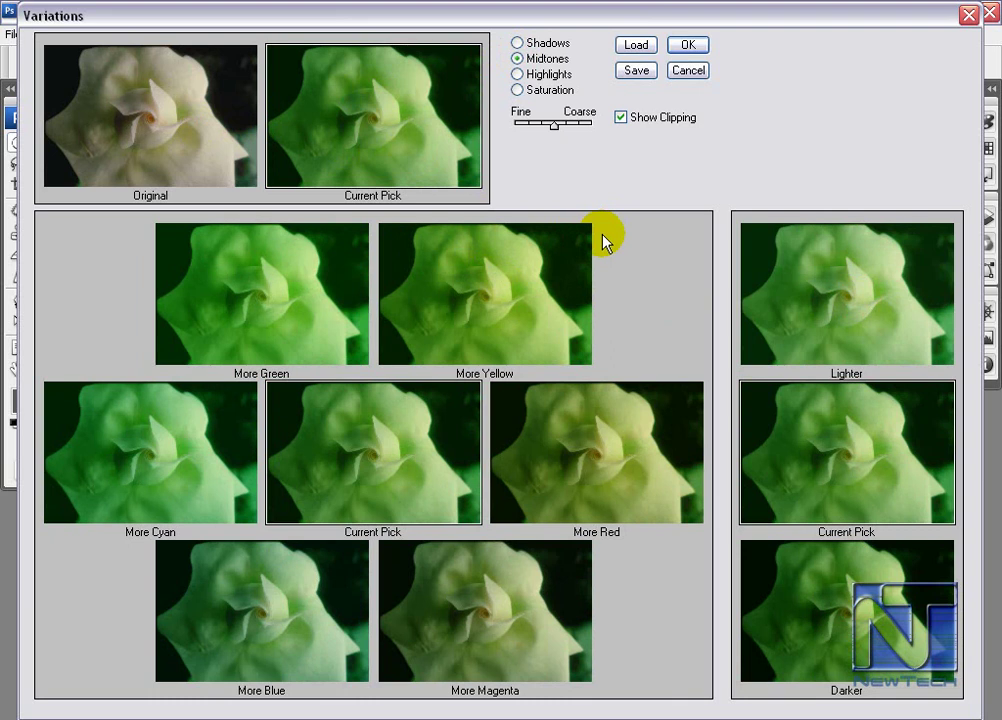
# Step: Lighten the shadows and highlights one step each, then select the Saturation option
pyautogui.click(530, 43)
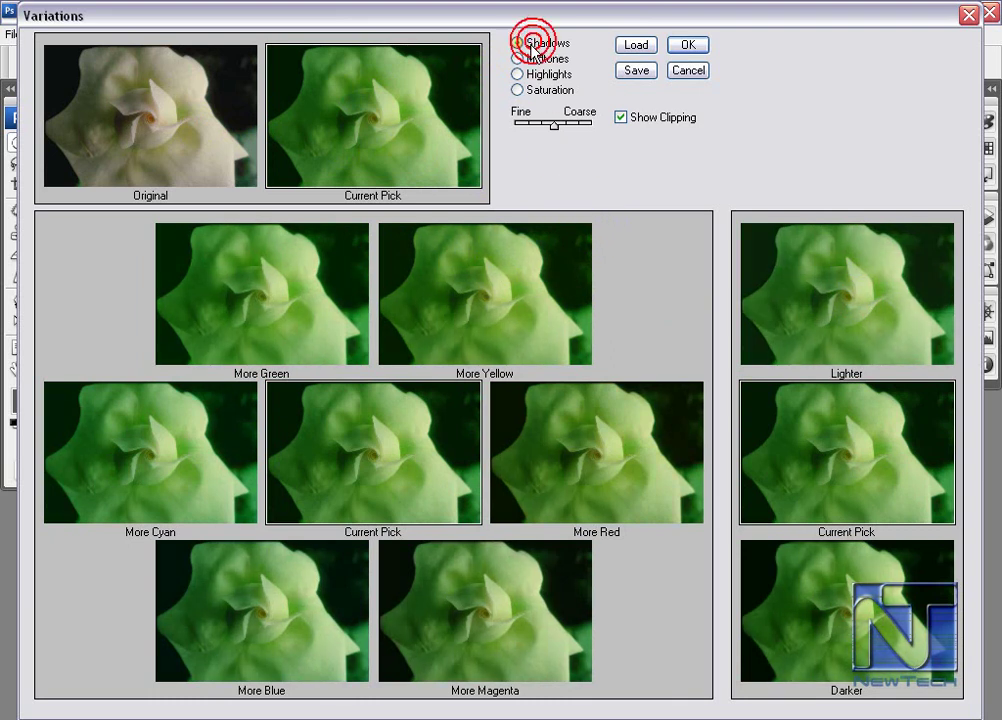
pyautogui.click(868, 330)
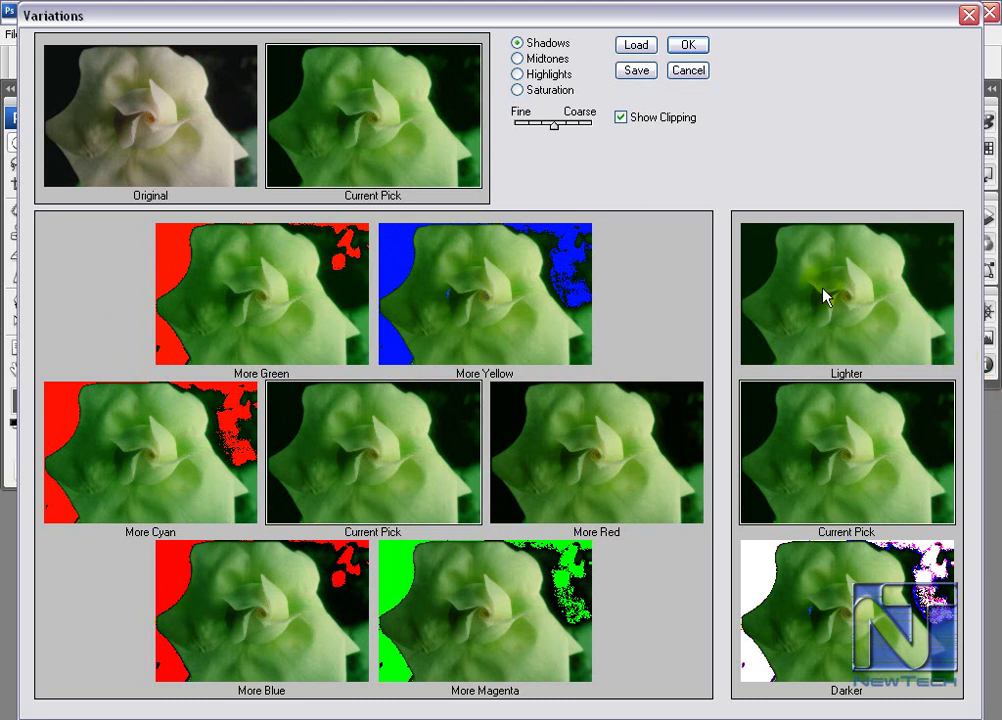
pyautogui.click(545, 76)
pyautogui.click(864, 296)
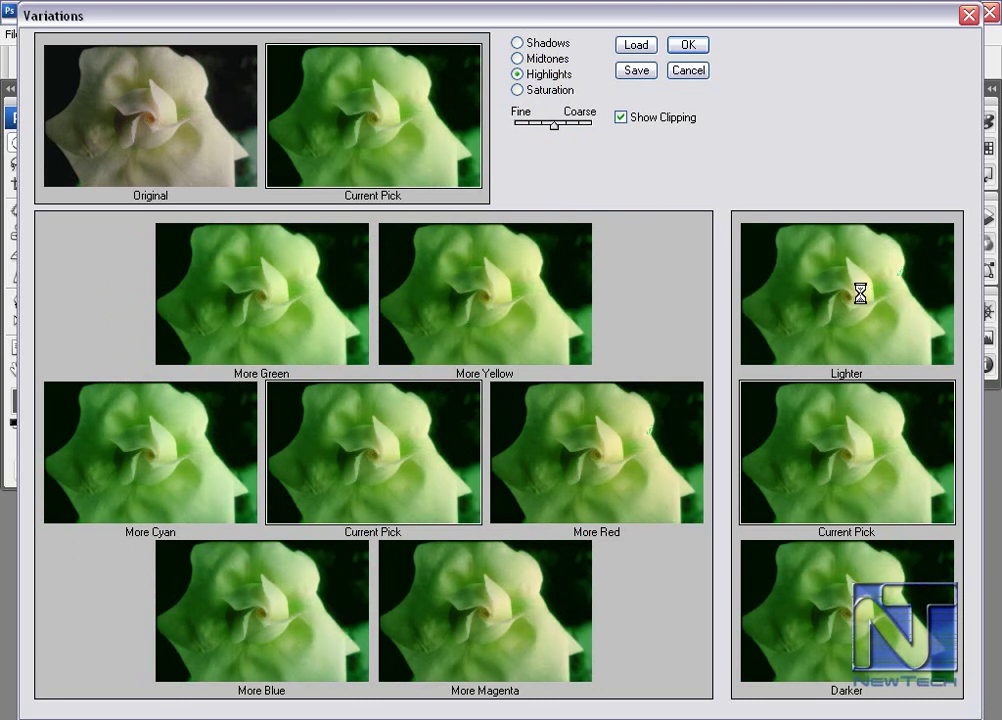
pyautogui.click(887, 298)
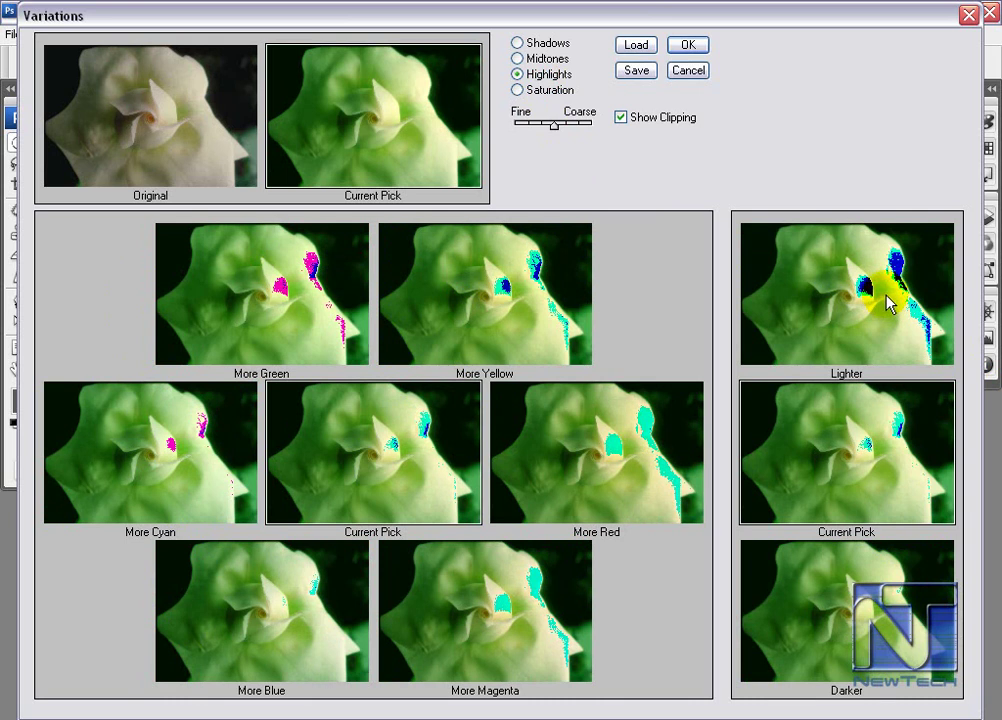
pyautogui.click(517, 90)
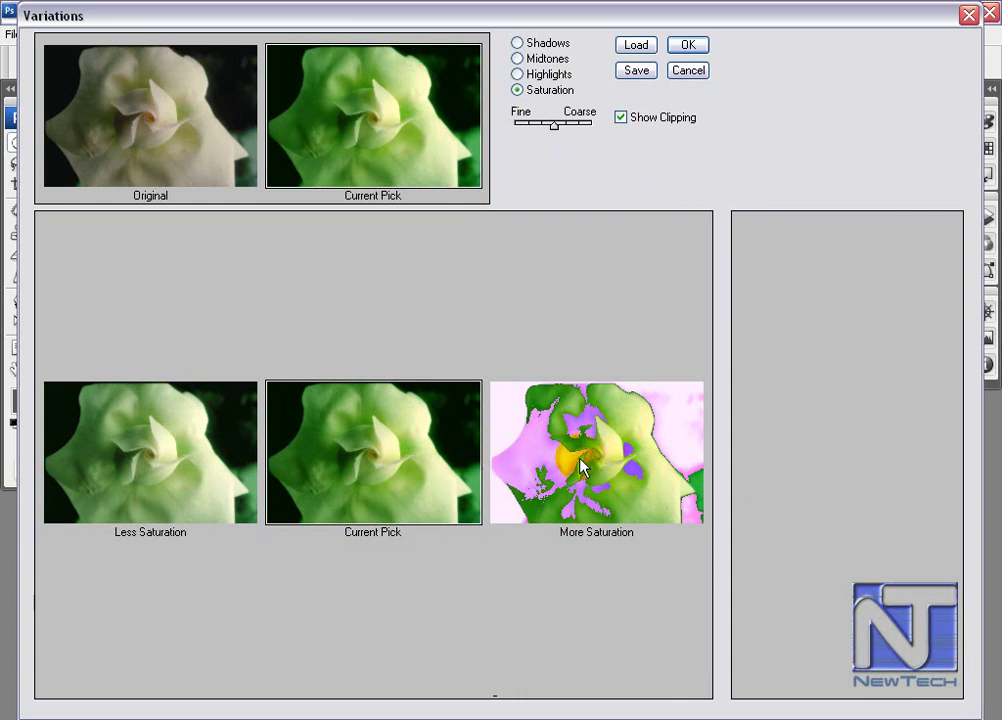
# Step: Apply Less Saturation, return to Midtones, and reset the pick to Original
pyautogui.click(108, 456)
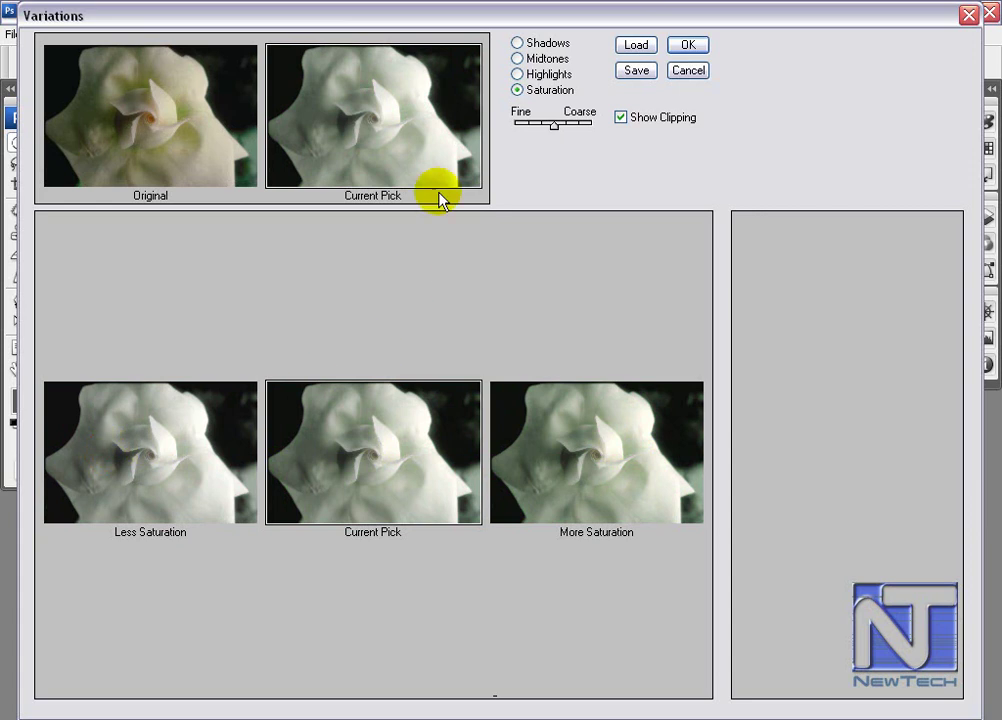
pyautogui.click(533, 63)
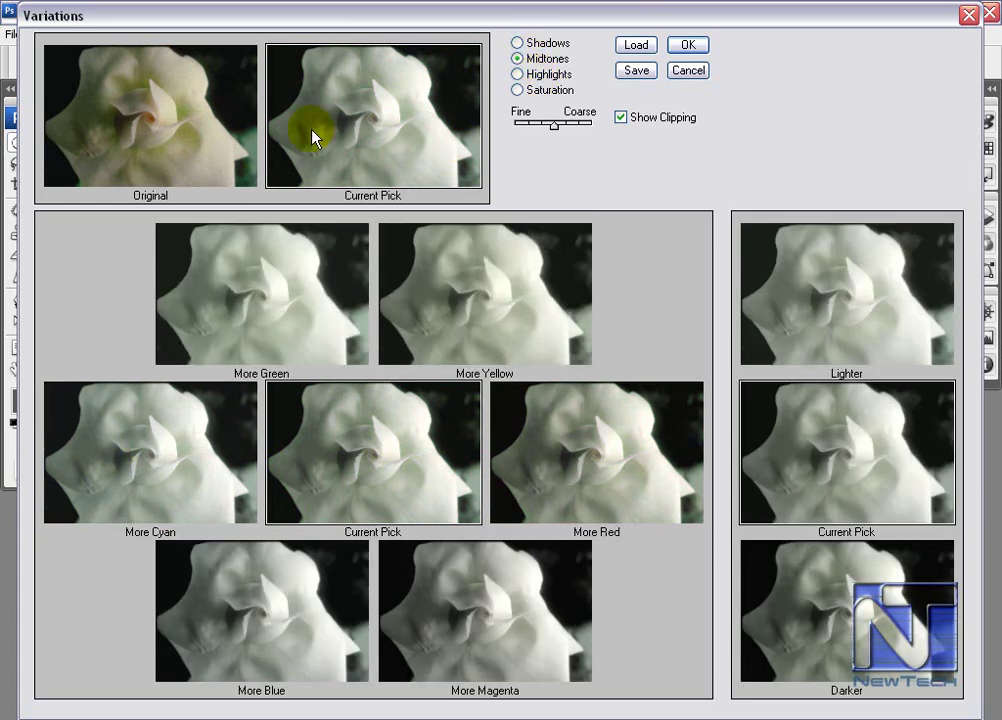
pyautogui.click(133, 134)
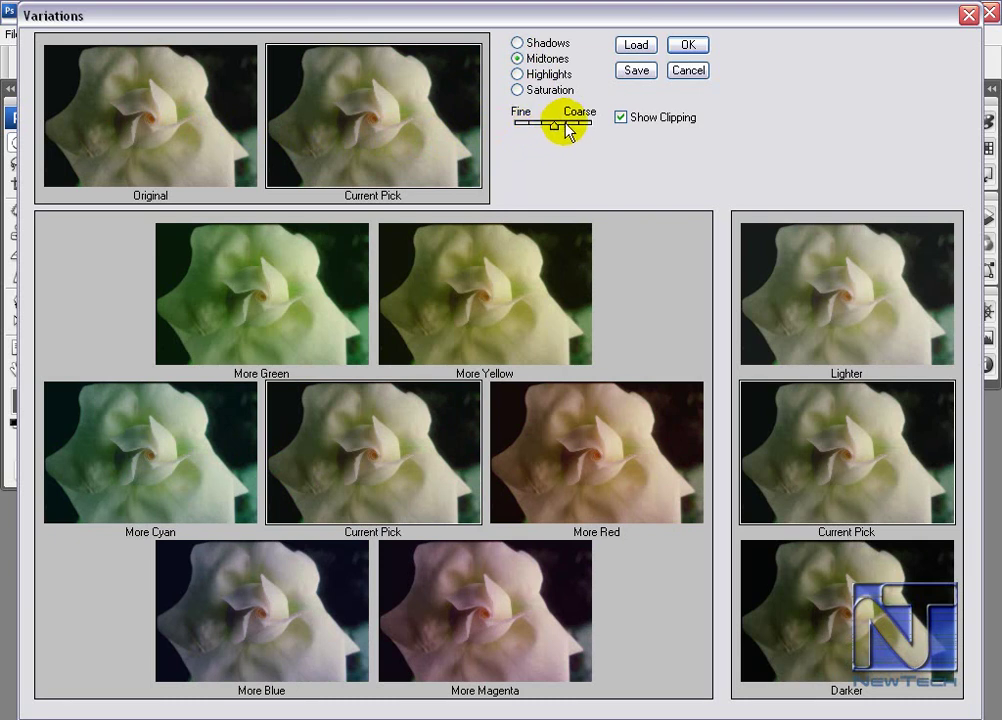
# Step: Try the Fine/Coarse step slider and toggle Show Clipping off
pyautogui.moveTo(553, 125); pyautogui.dragTo(537, 125)
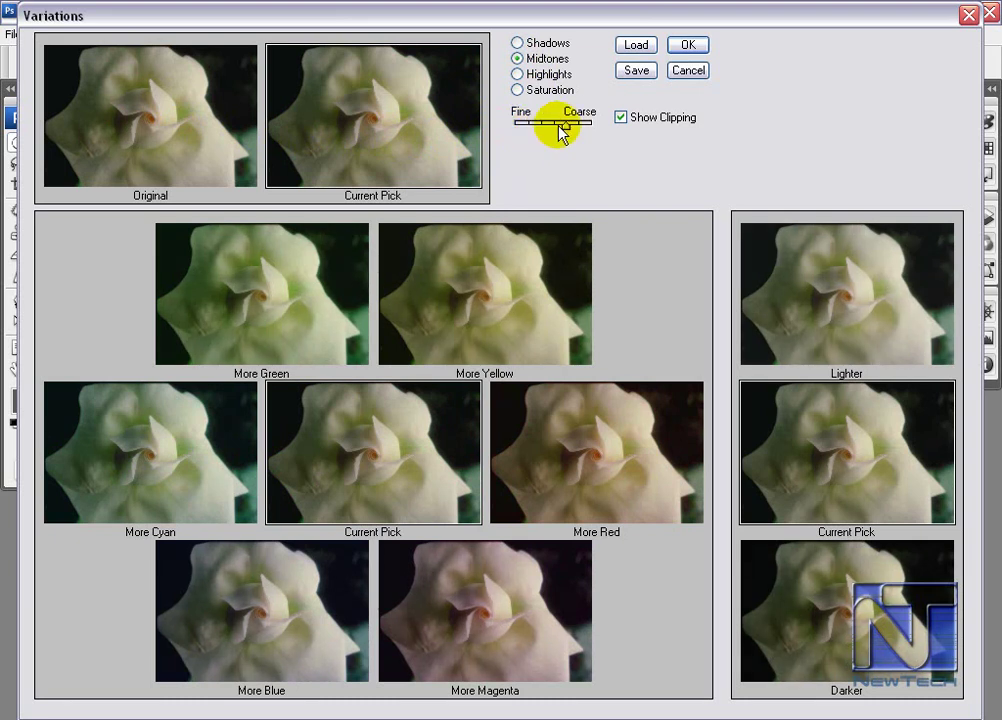
pyautogui.moveTo(558, 126); pyautogui.dragTo(569, 126)
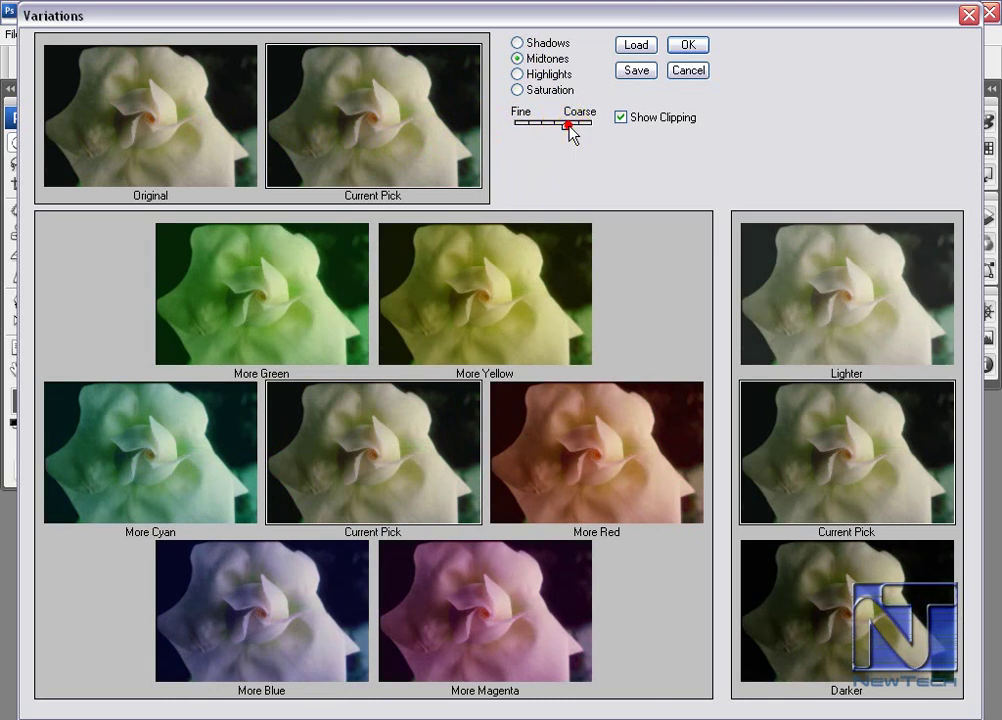
pyautogui.click(622, 118)
pyautogui.click(564, 125)
pyautogui.moveTo(541, 125); pyautogui.dragTo(555, 128)
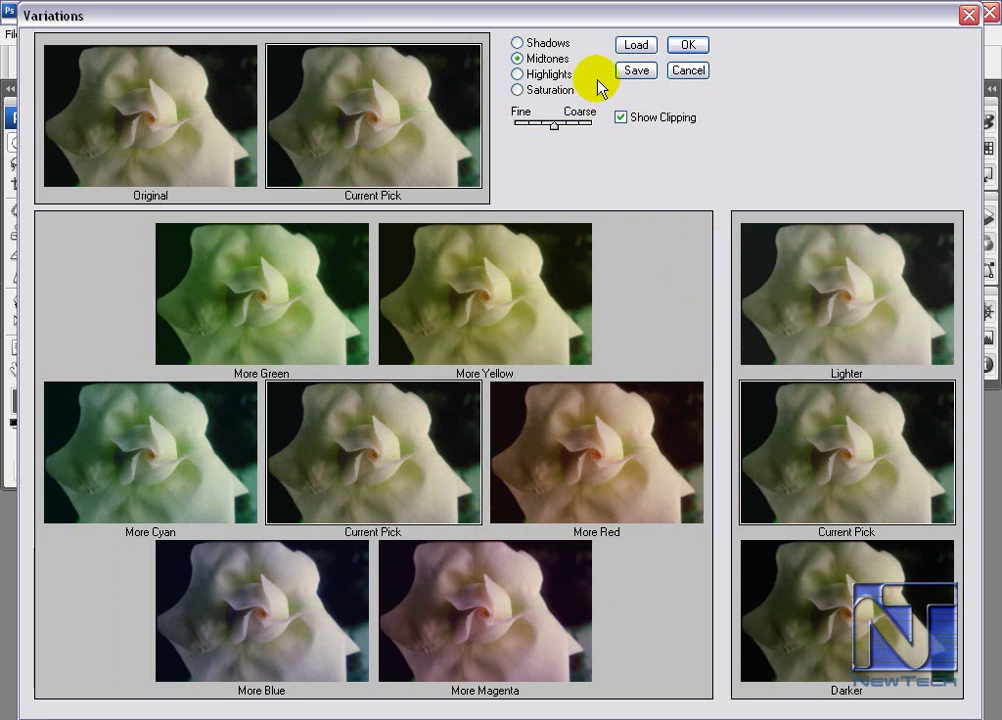
# Step: Start saving the Variations settings, cancel it, and bring up the Load settings window
pyautogui.click(637, 70)
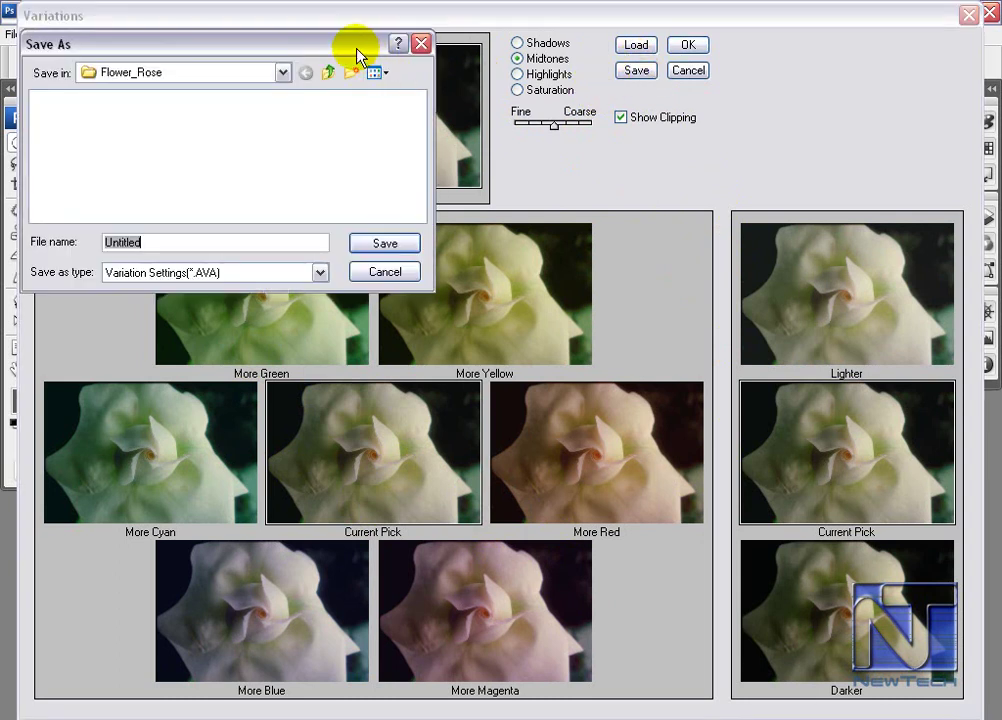
pyautogui.moveTo(358, 45); pyautogui.dragTo(455, 63)
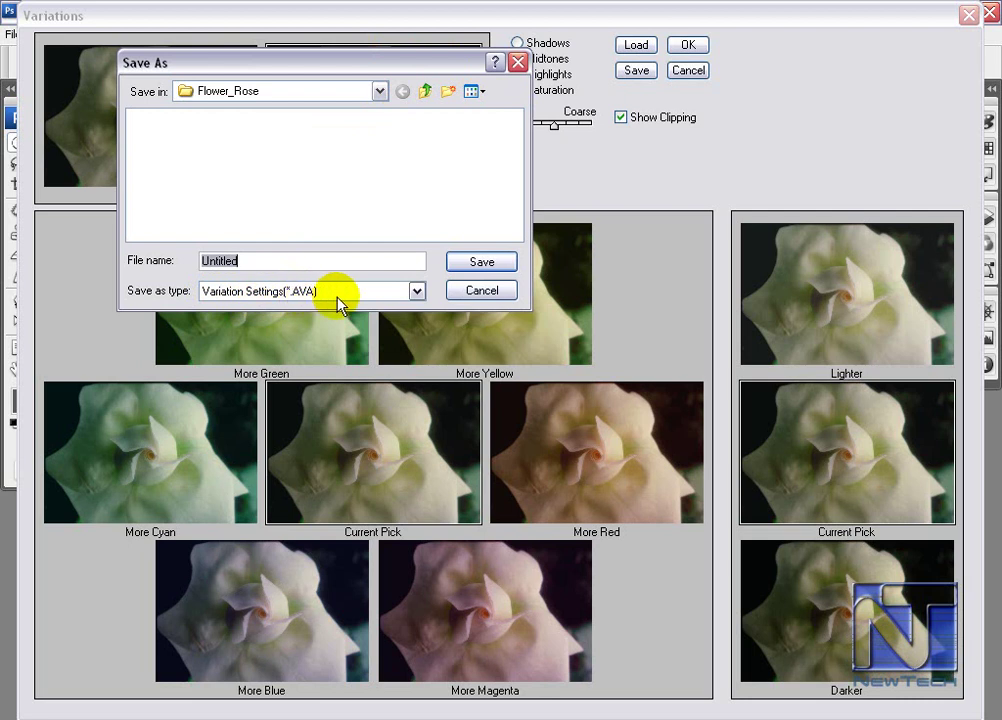
pyautogui.click(482, 292)
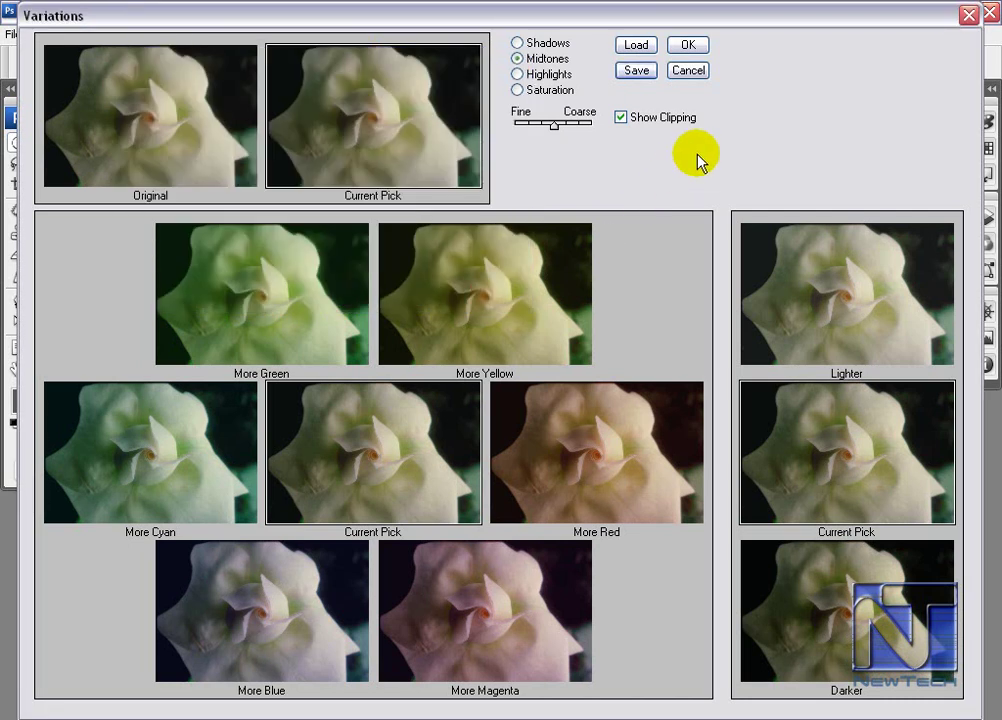
pyautogui.click(637, 45)
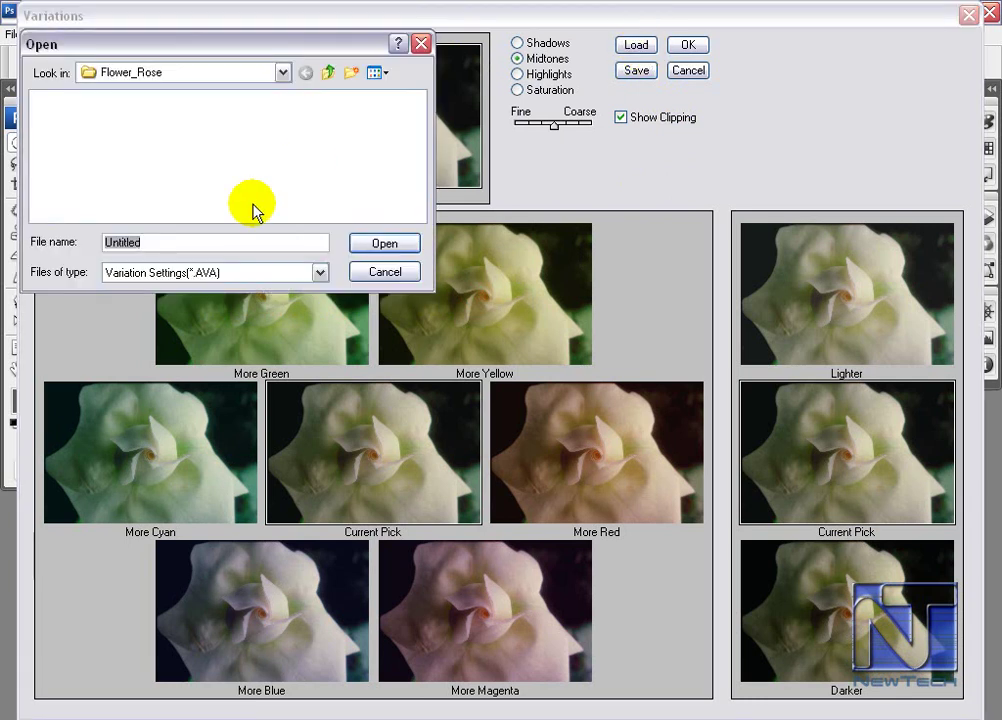
# Step: Cancel loading, add More Green, apply the Variations with OK, and reopen Image > Adjustments
pyautogui.click(384, 272)
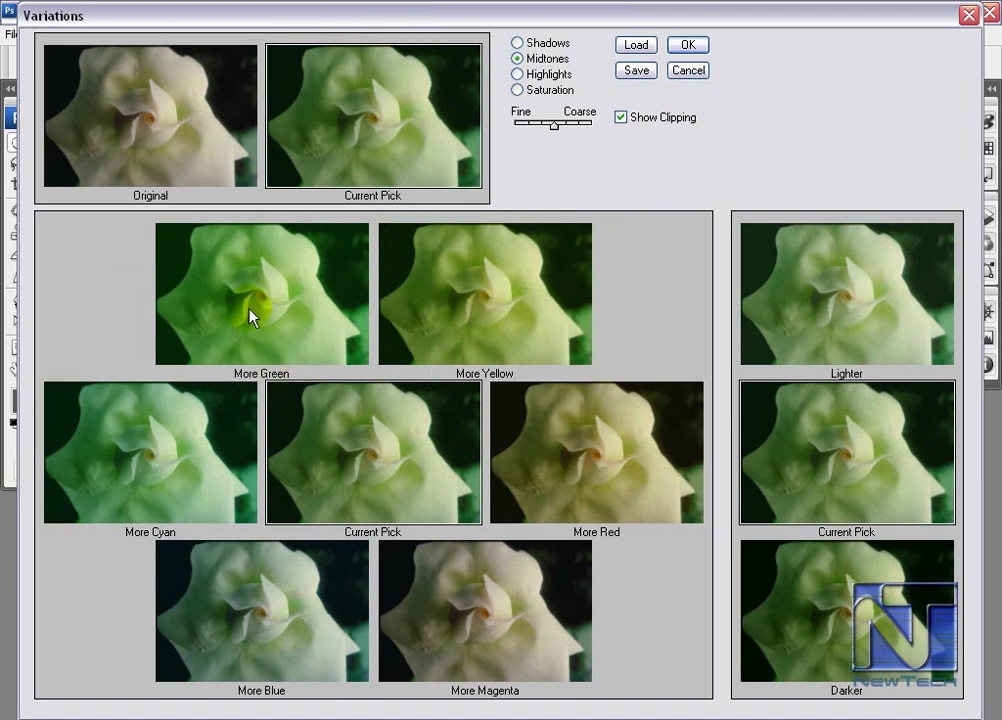
pyautogui.click(274, 297)
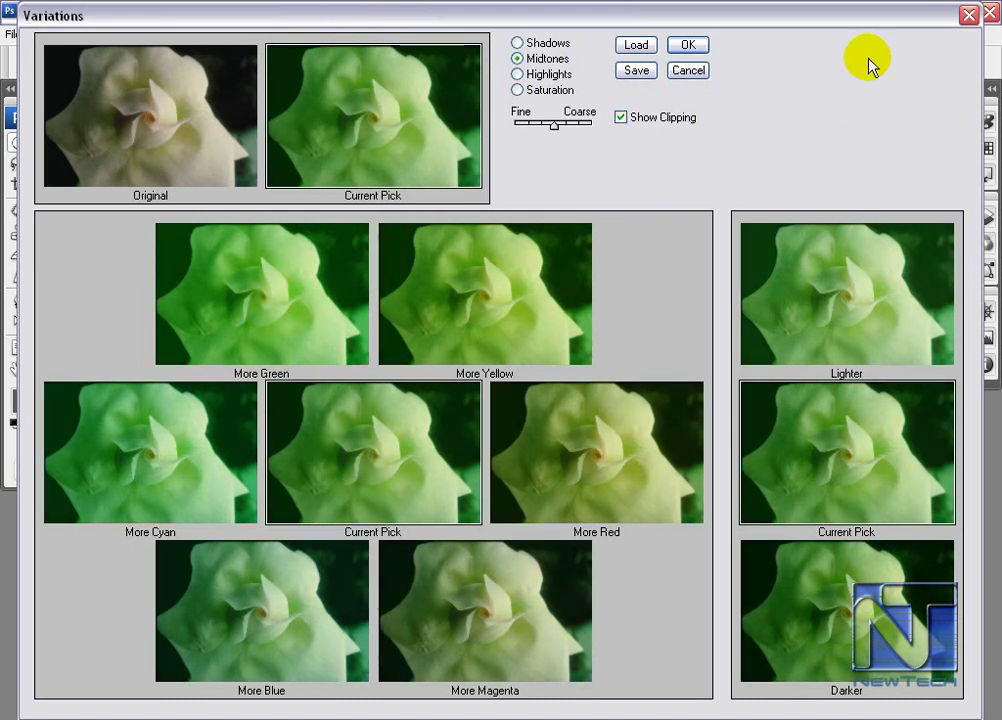
pyautogui.click(688, 45)
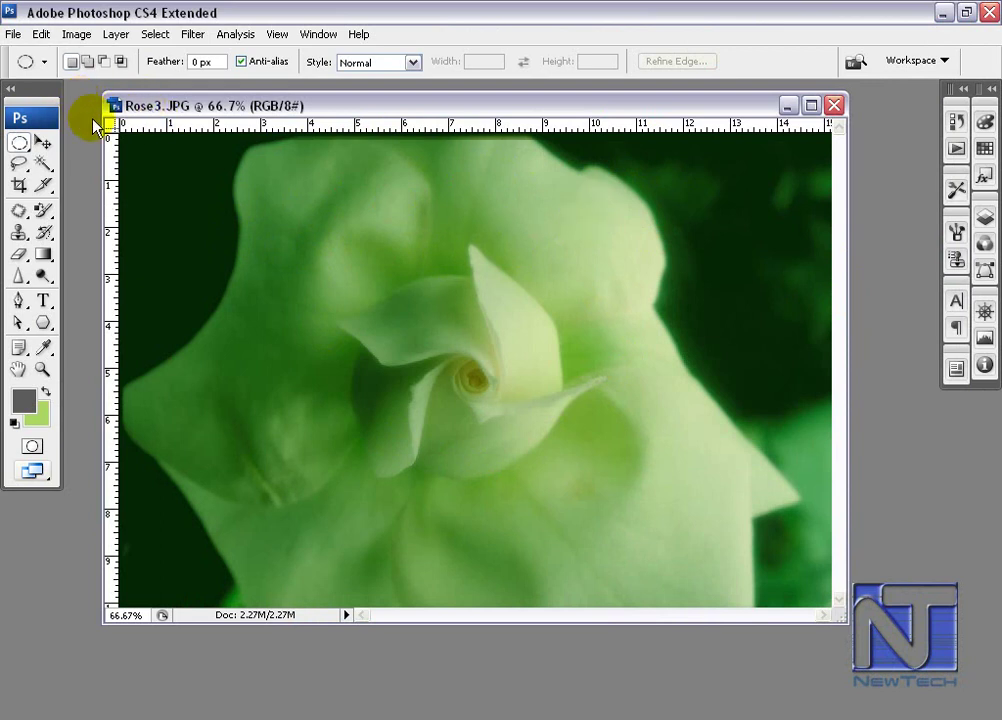
pyautogui.click(76, 34)
pyautogui.click(105, 82)
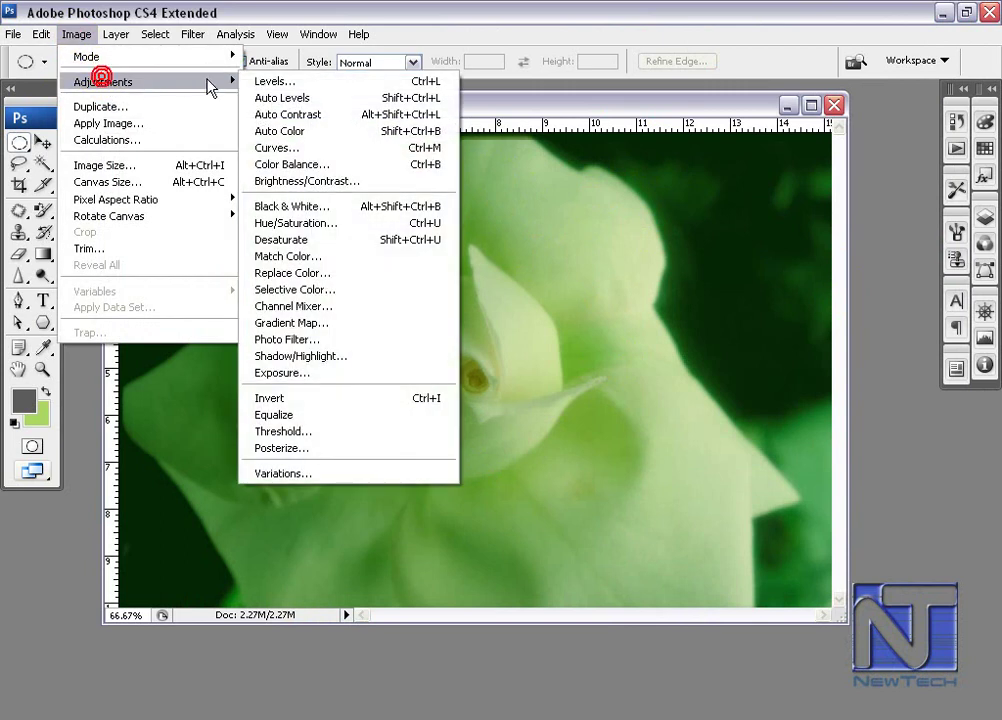